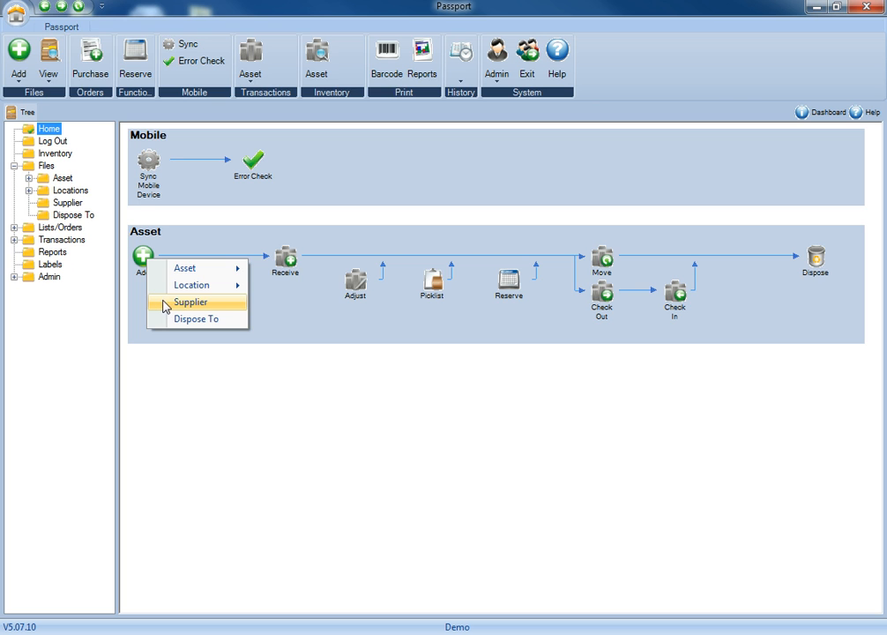
Create a new supplier with code USMS and name US Medical Supplies, and enter its contract number
{"action": "left_click", "coordinate": [163, 303]}
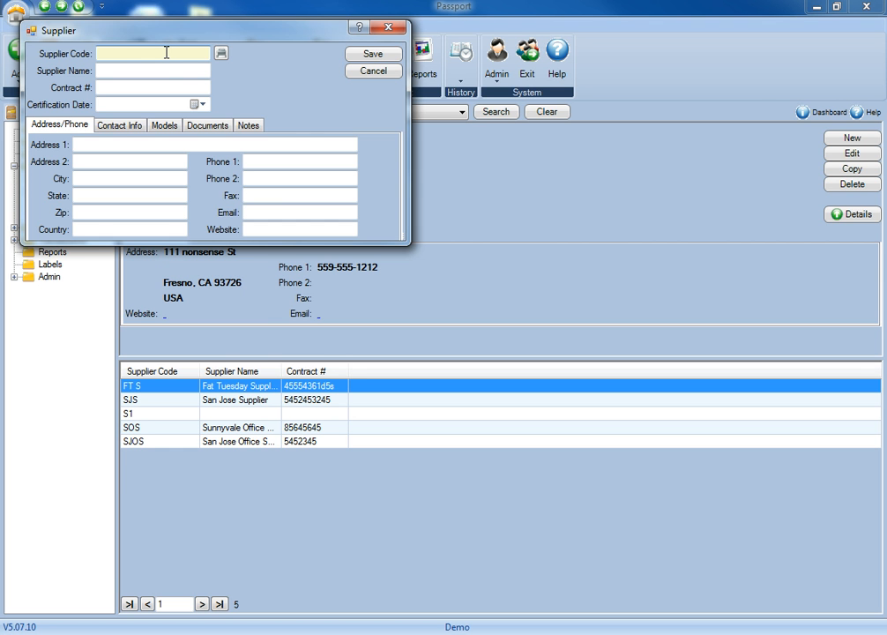
{"action": "type", "text": "USMS"}
{"action": "key", "text": "Tab"}
{"action": "type", "text": "US Medical Supplies"}
{"action": "key", "text": "Tab"}
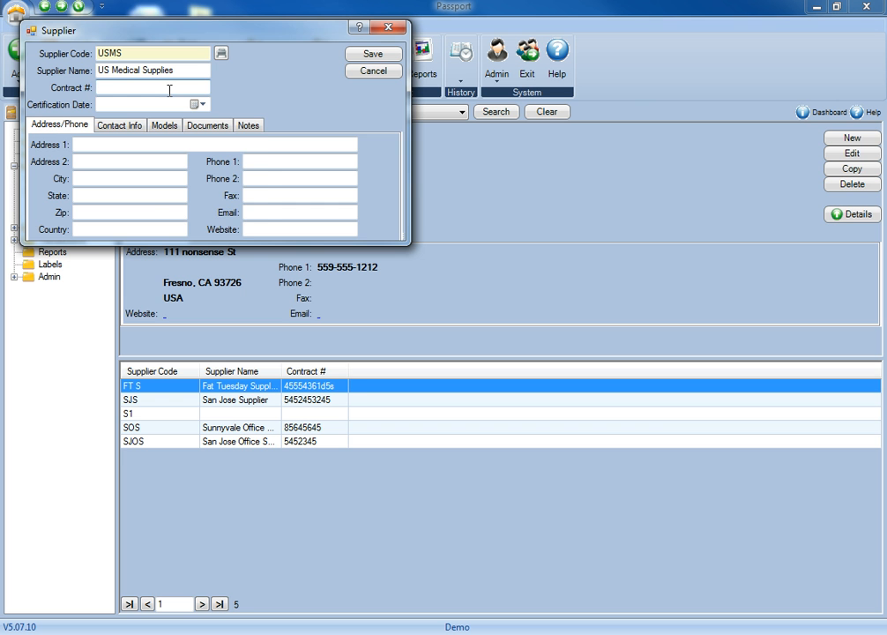
{"action": "type", "text": "5545-665-66598"}
Set the supplier's certification date to 11/9/2010 and fill in its address, phone and contact person's details
{"action": "left_click", "coordinate": [197, 104]}
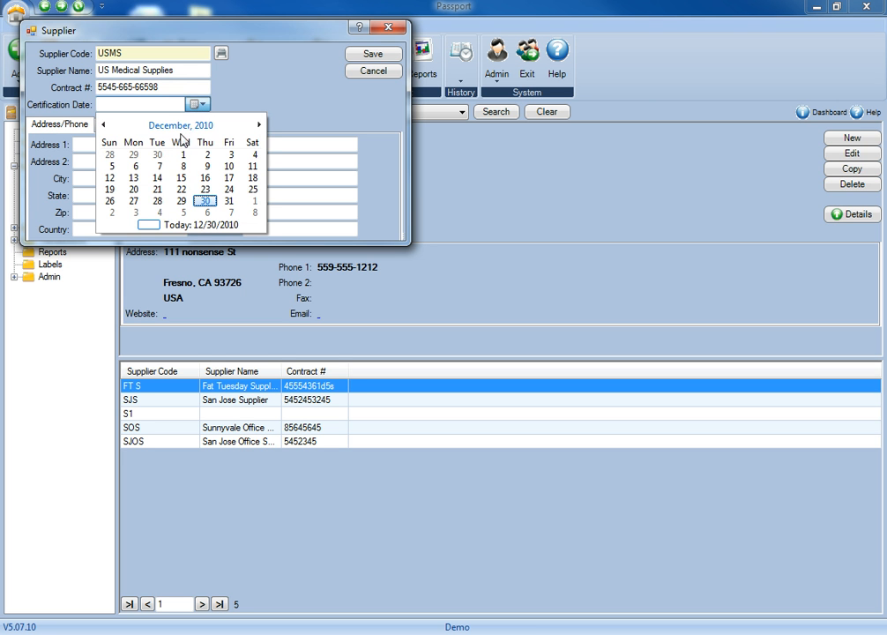
{"action": "left_click", "coordinate": [103, 126]}
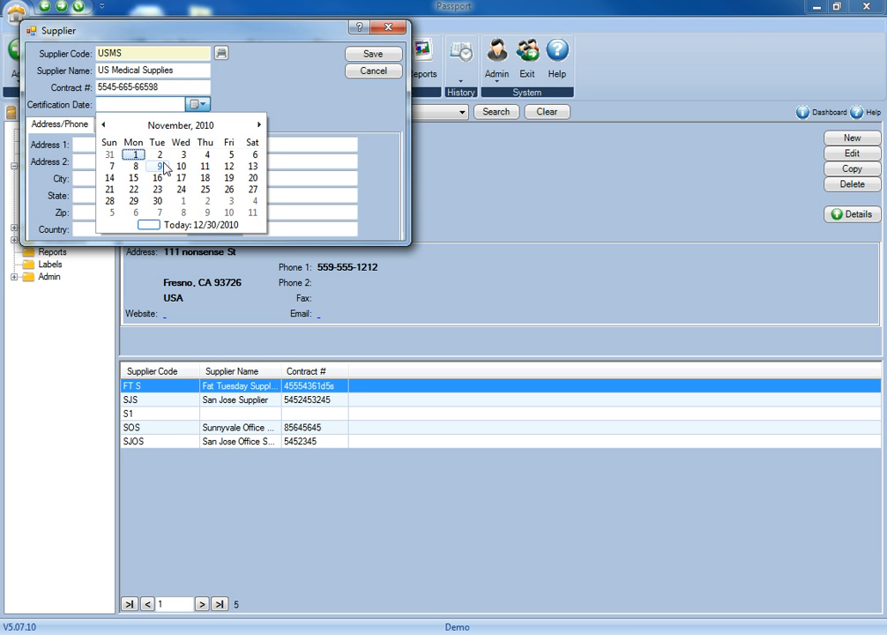
{"action": "left_click", "coordinate": [160, 166]}
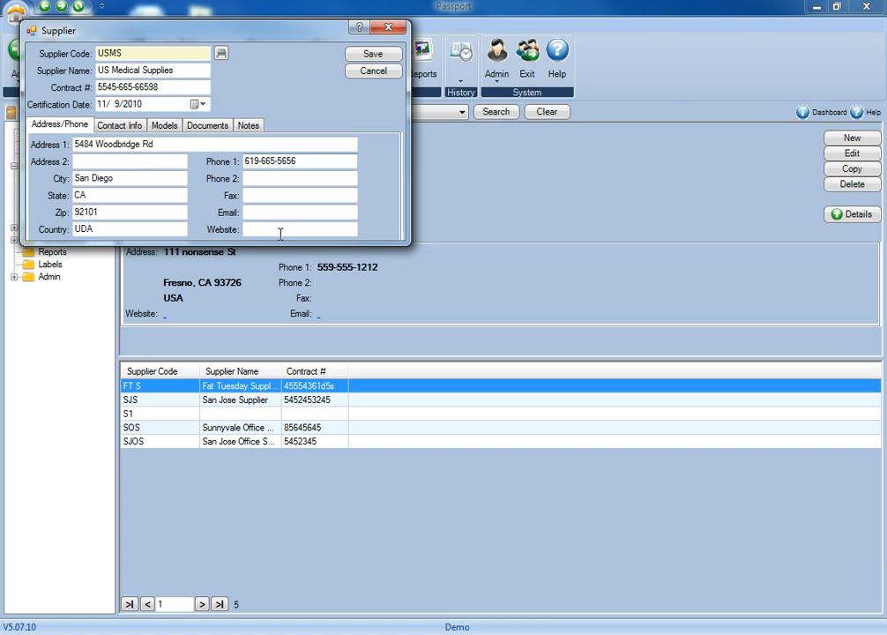
{"action": "left_click", "coordinate": [133, 132]}
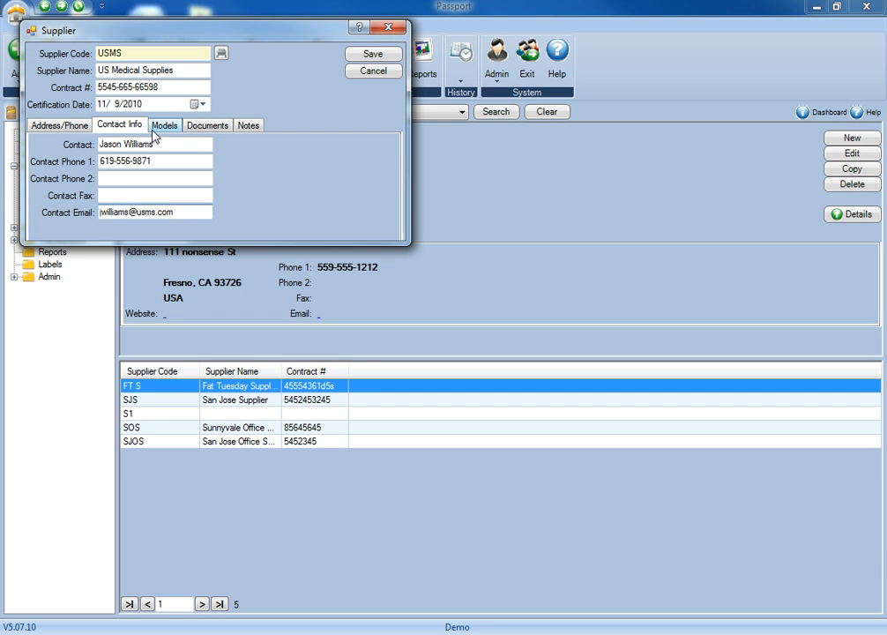
Add asset model D5545 to the supplier's list of models
{"action": "left_click", "coordinate": [155, 132]}
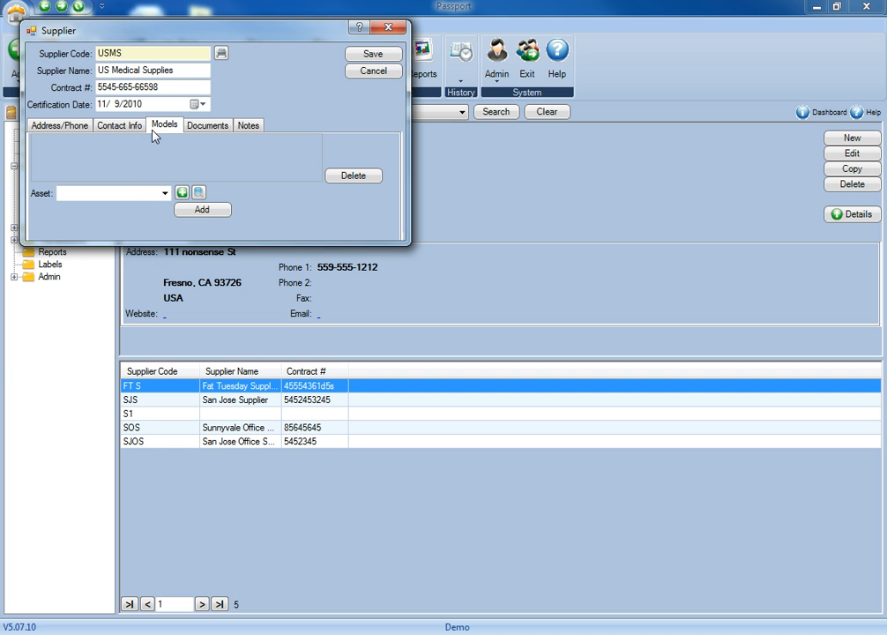
{"action": "left_click", "coordinate": [165, 193]}
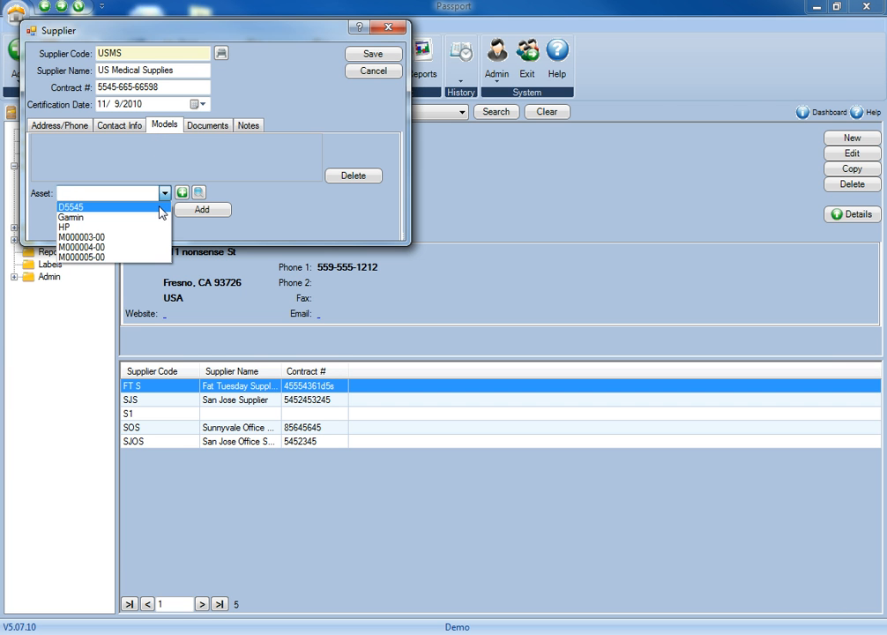
{"action": "left_click", "coordinate": [161, 207]}
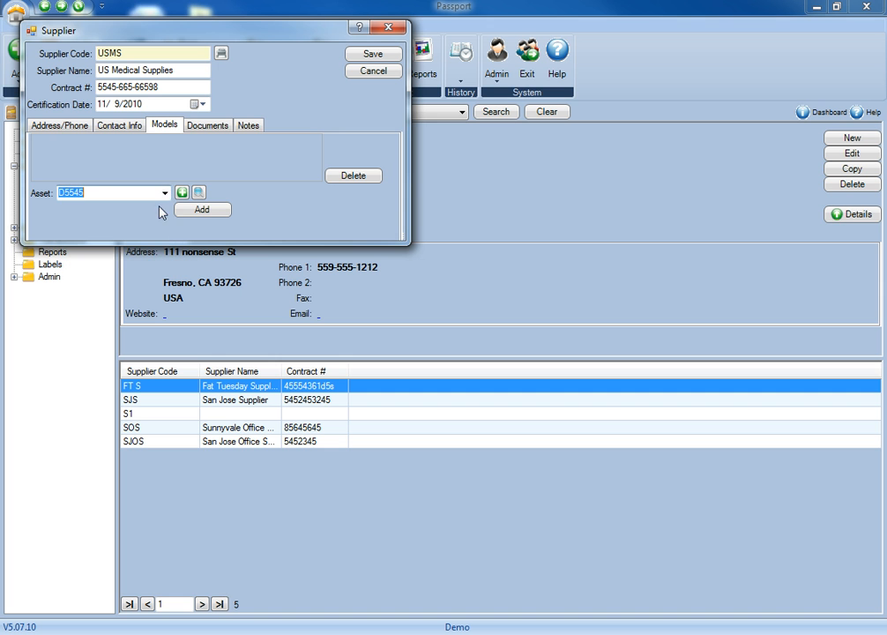
{"action": "left_click", "coordinate": [201, 211]}
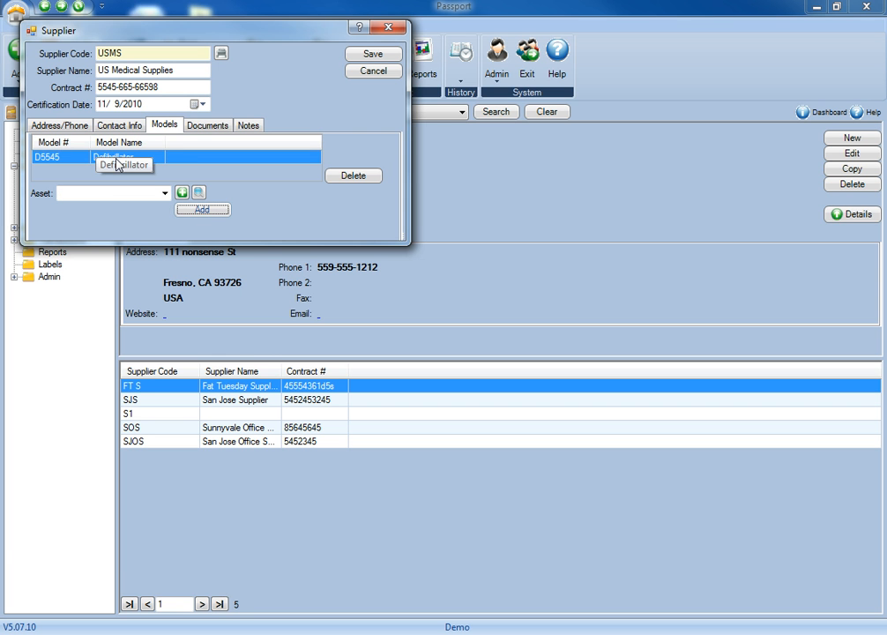
{"action": "left_click", "coordinate": [165, 193]}
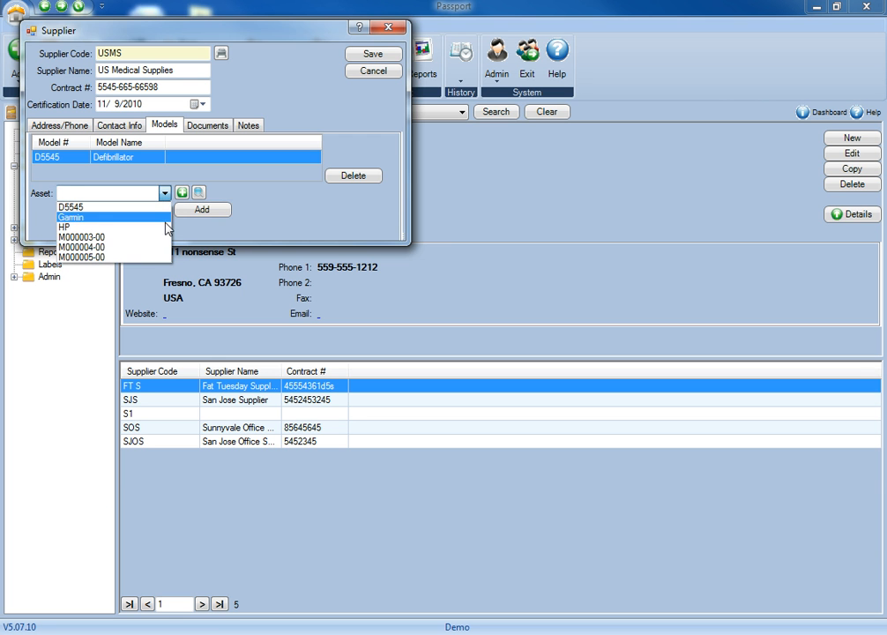
{"action": "left_click", "coordinate": [220, 238]}
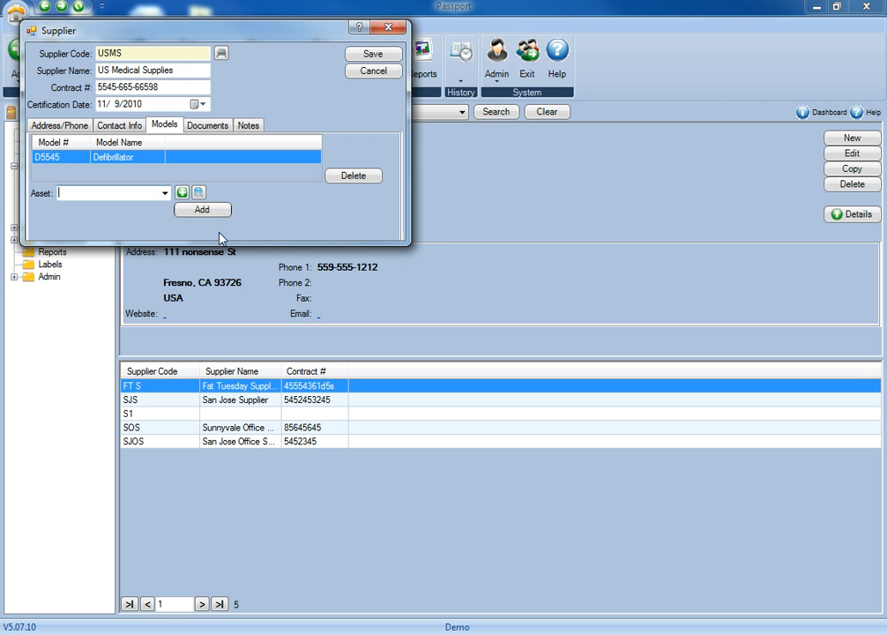
{"action": "left_click", "coordinate": [181, 193]}
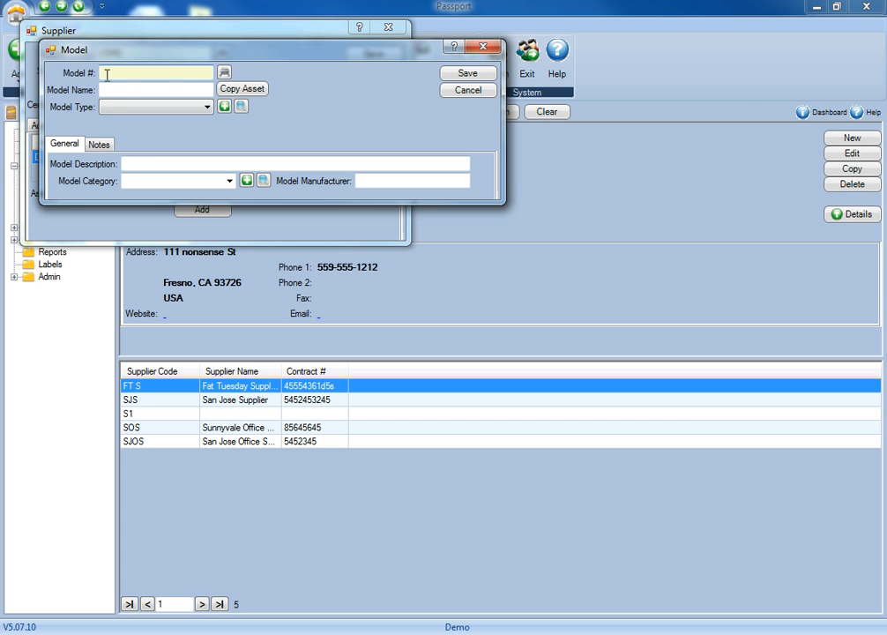
{"action": "left_click", "coordinate": [480, 94]}
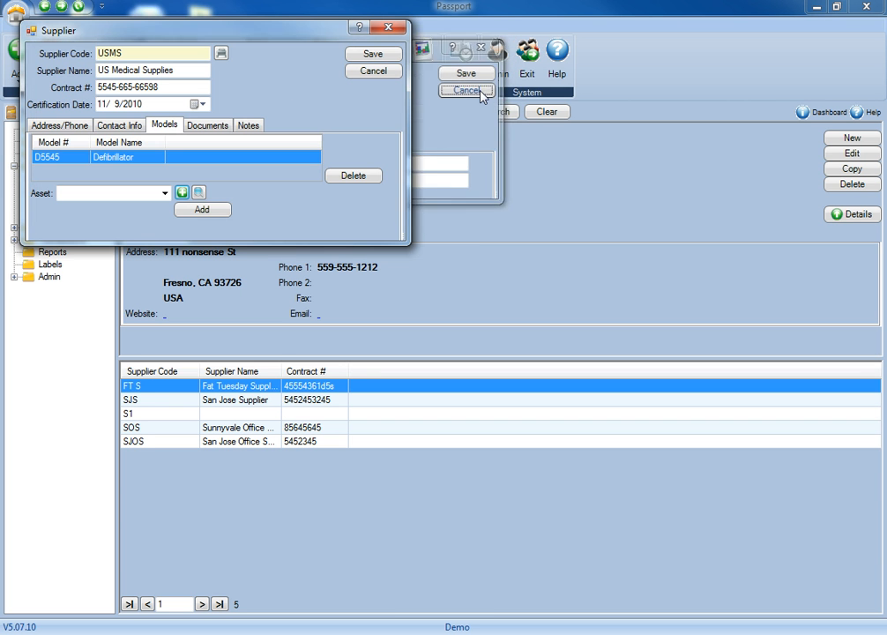
Look up the Defibrillator model D5545 in the model search form and return it as the supplier's asset selection
{"action": "left_click", "coordinate": [199, 192]}
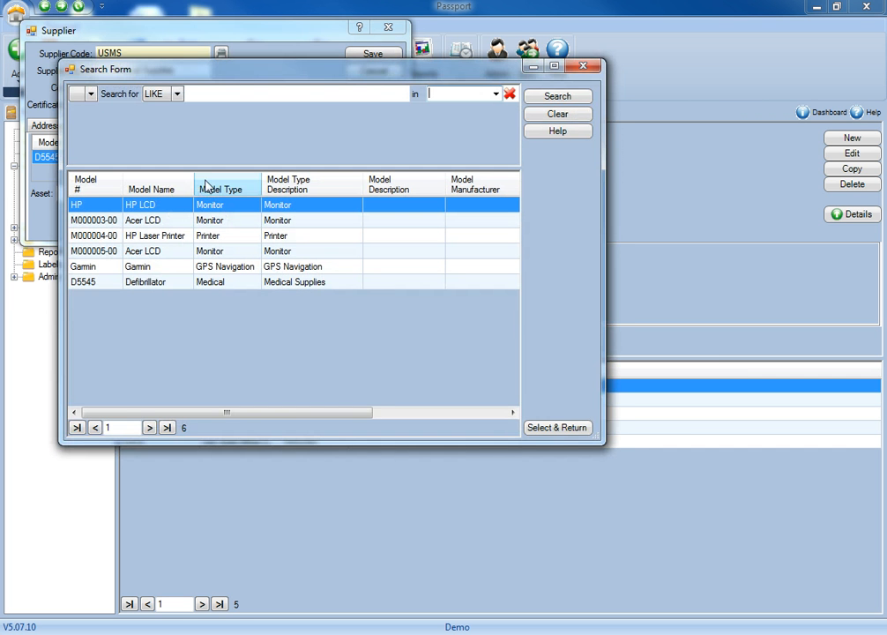
{"action": "left_click", "coordinate": [97, 282]}
{"action": "left_click", "coordinate": [559, 429]}
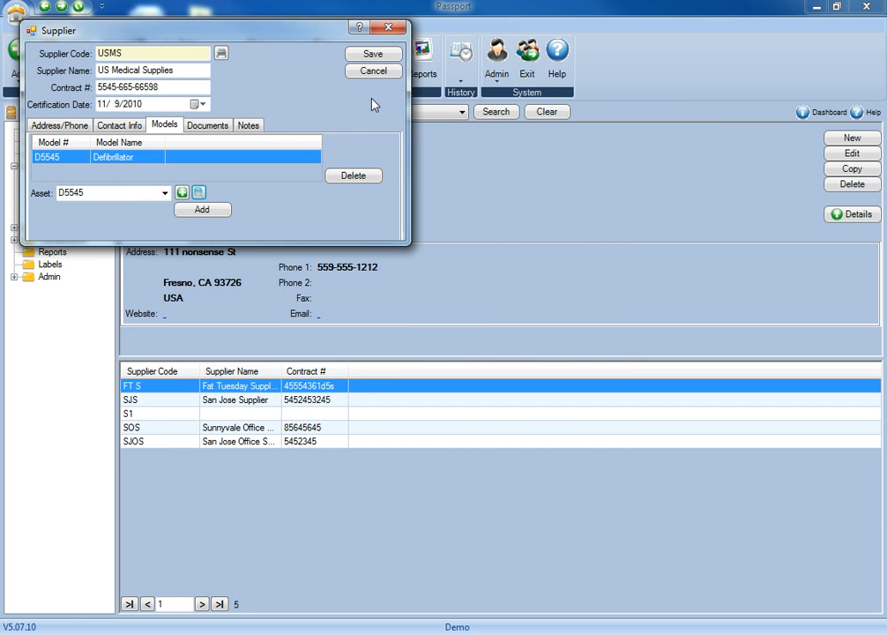
Attach the existing Test Documentation document to the supplier, leaving the new document form without creating one
{"action": "left_click", "coordinate": [194, 126]}
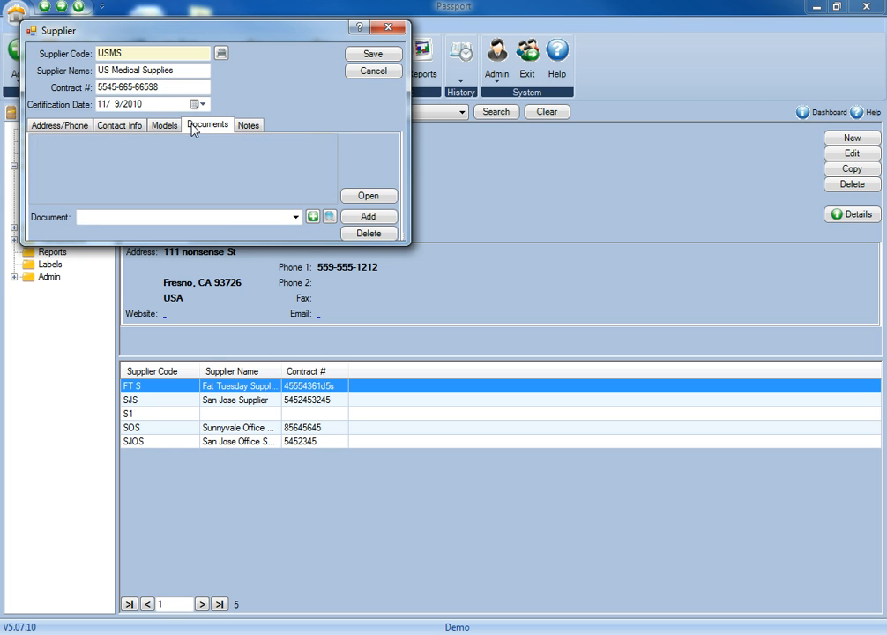
{"action": "left_click", "coordinate": [295, 218]}
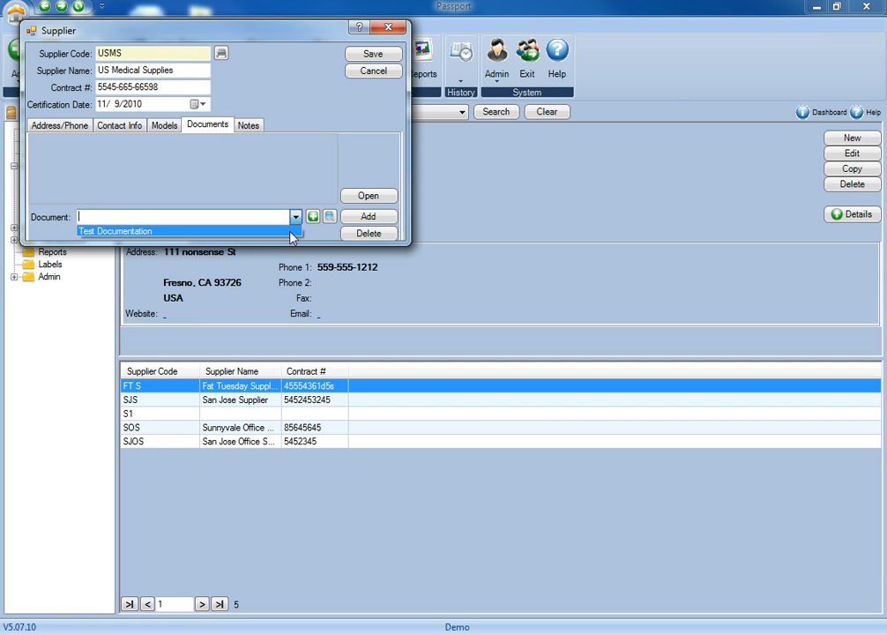
{"action": "left_click", "coordinate": [291, 232]}
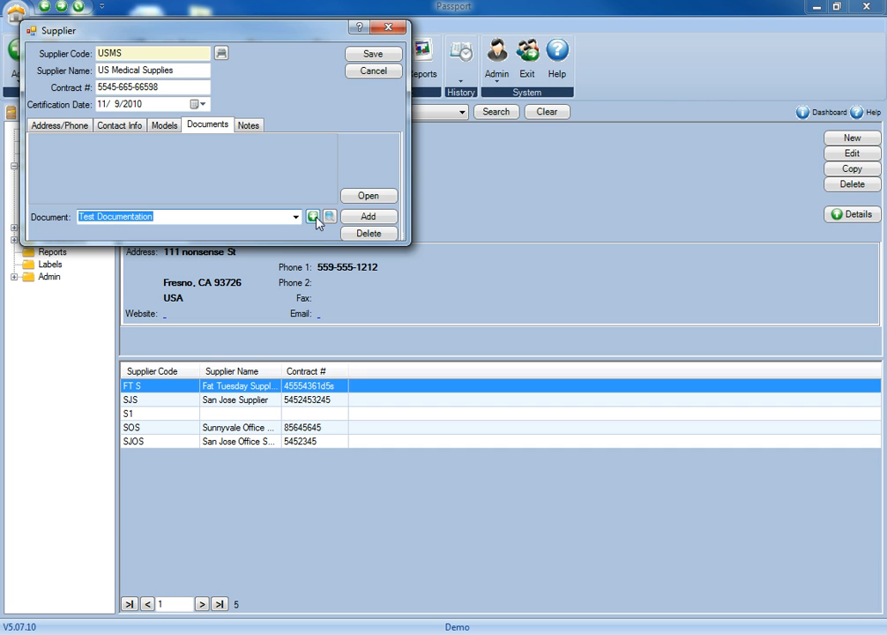
{"action": "left_click", "coordinate": [313, 217]}
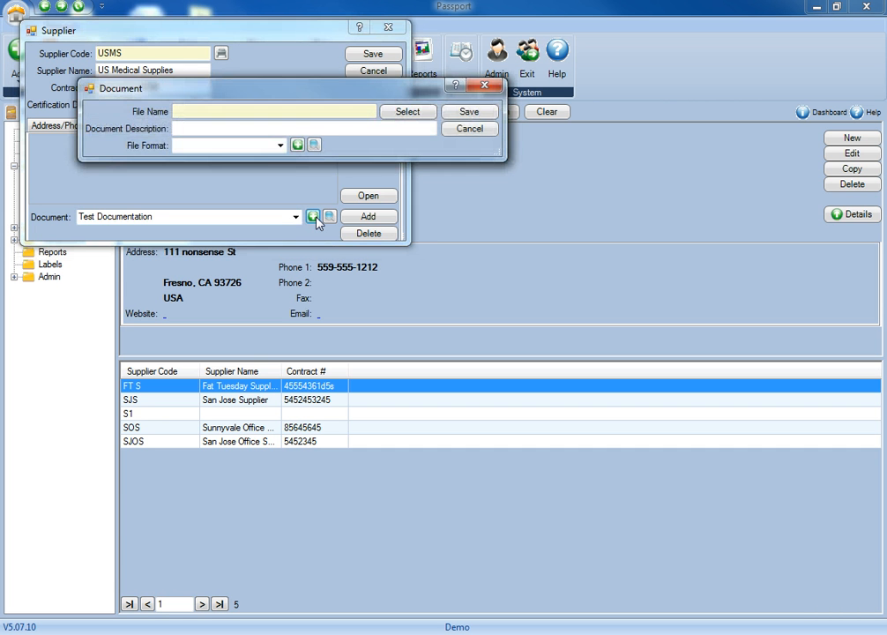
{"action": "left_click", "coordinate": [391, 115]}
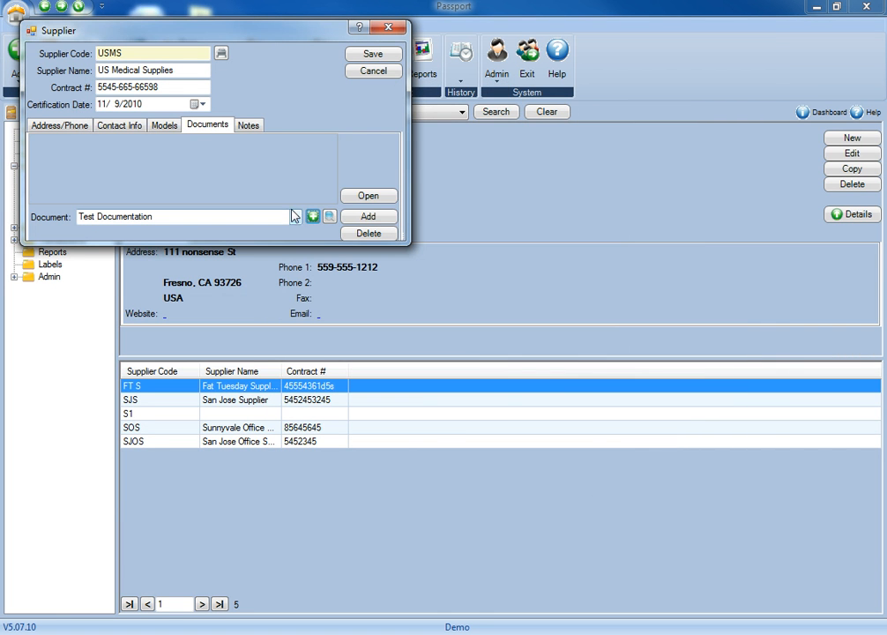
{"action": "left_click", "coordinate": [363, 217]}
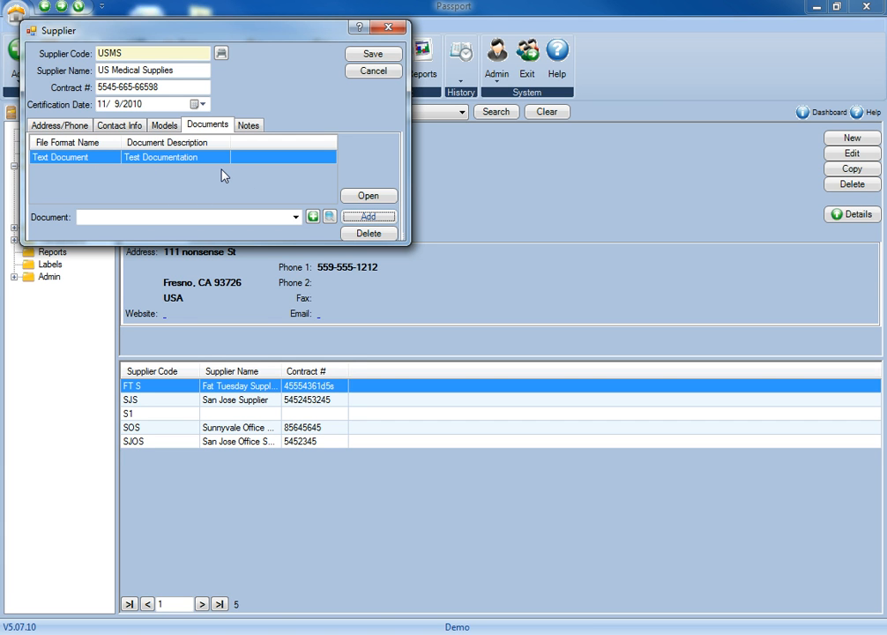
Check the supplier's notes and address sections and save the new supplier record
{"action": "left_click", "coordinate": [245, 127]}
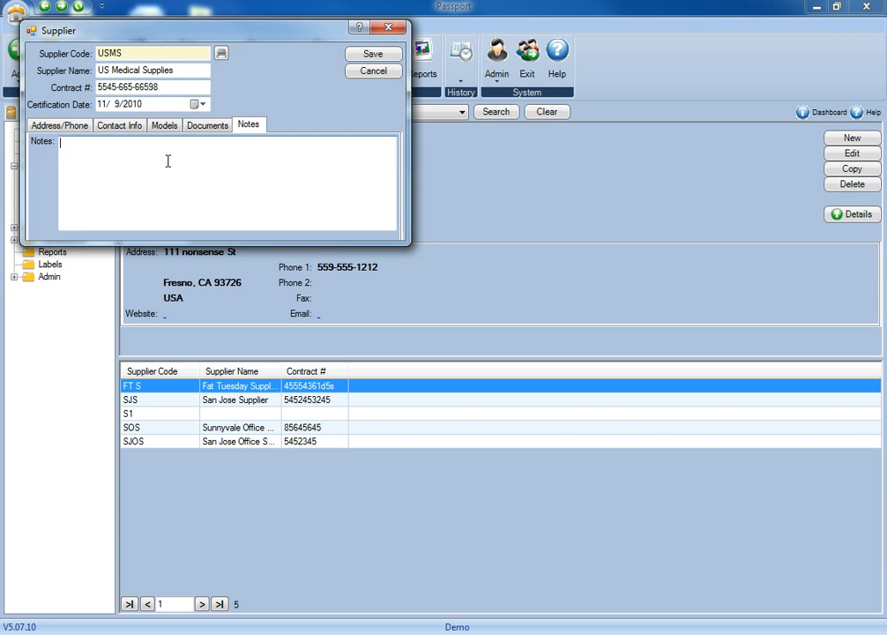
{"action": "left_click", "coordinate": [55, 125]}
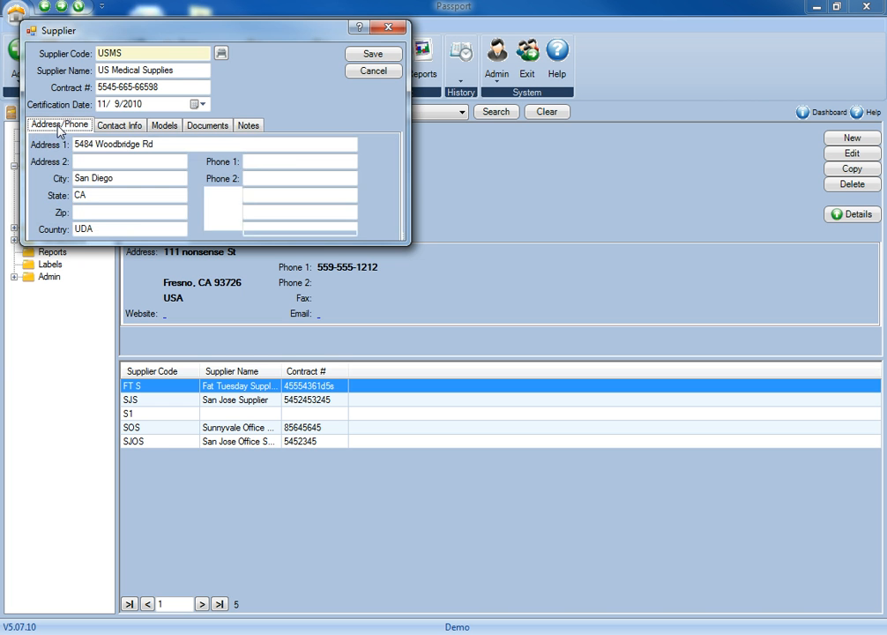
{"action": "left_click", "coordinate": [369, 54]}
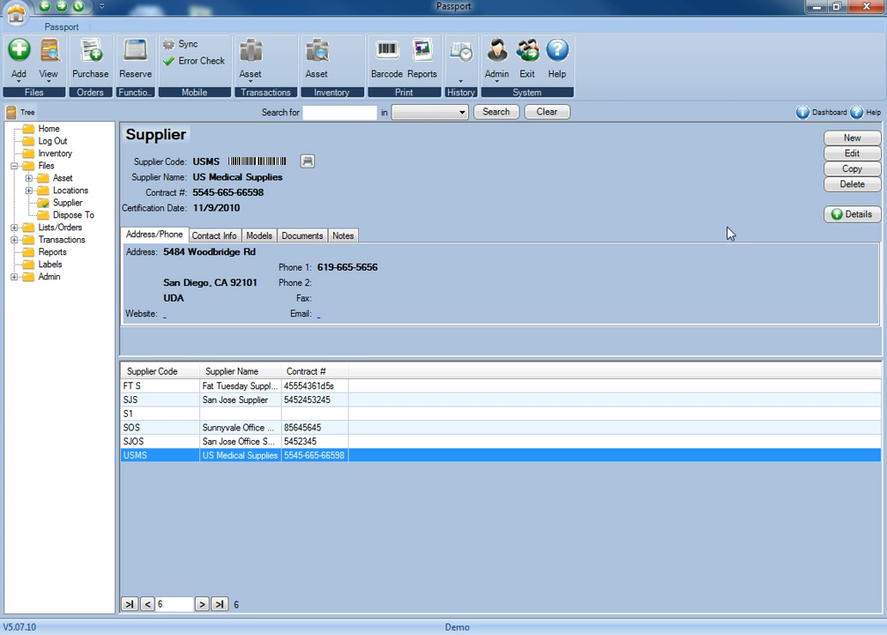
Examine the US Medical Supplies edit form, including its website and user-defined fields, and close it without changes
{"action": "left_click", "coordinate": [849, 159]}
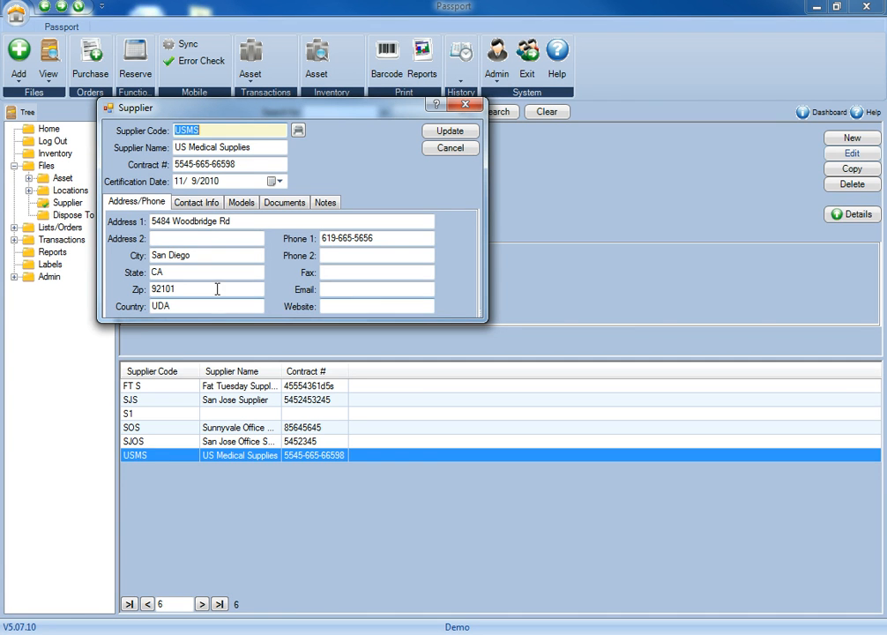
{"action": "left_click", "coordinate": [344, 307]}
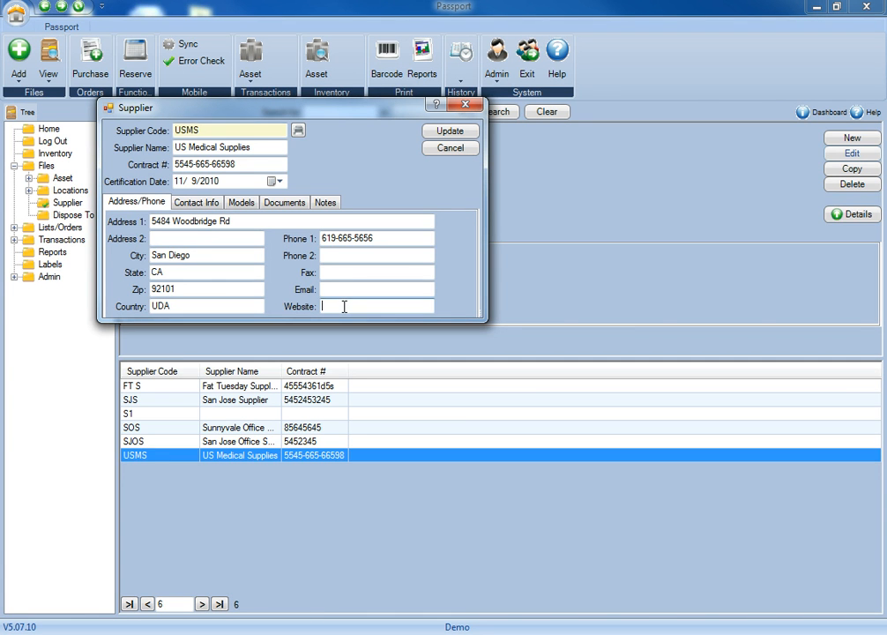
{"action": "left_click", "coordinate": [450, 148]}
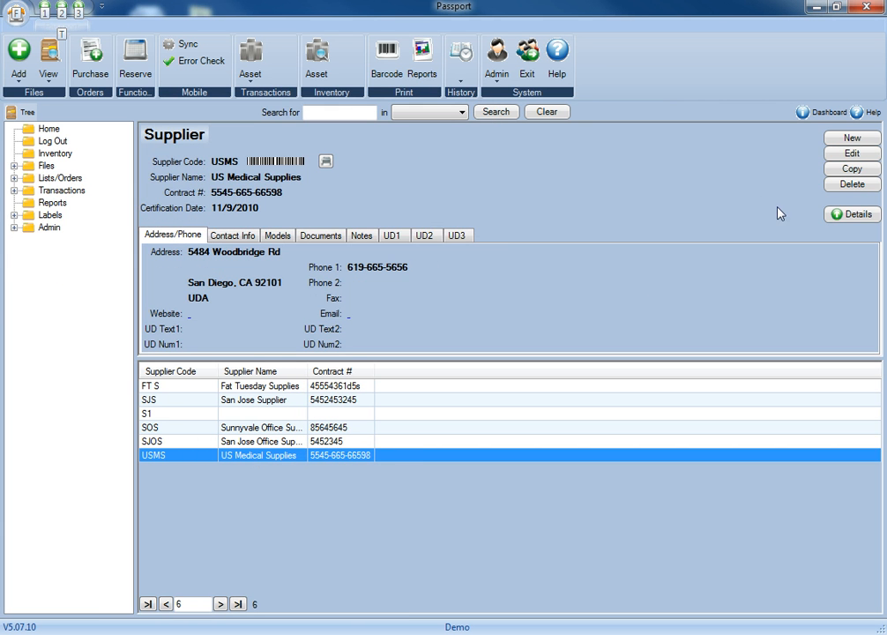
{"action": "left_click", "coordinate": [851, 155]}
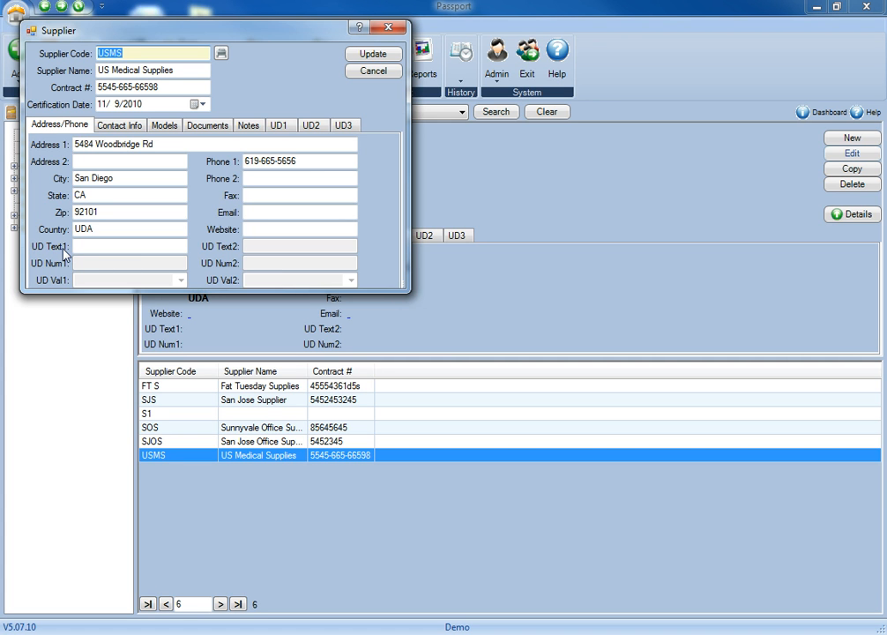
{"action": "left_click", "coordinate": [371, 72]}
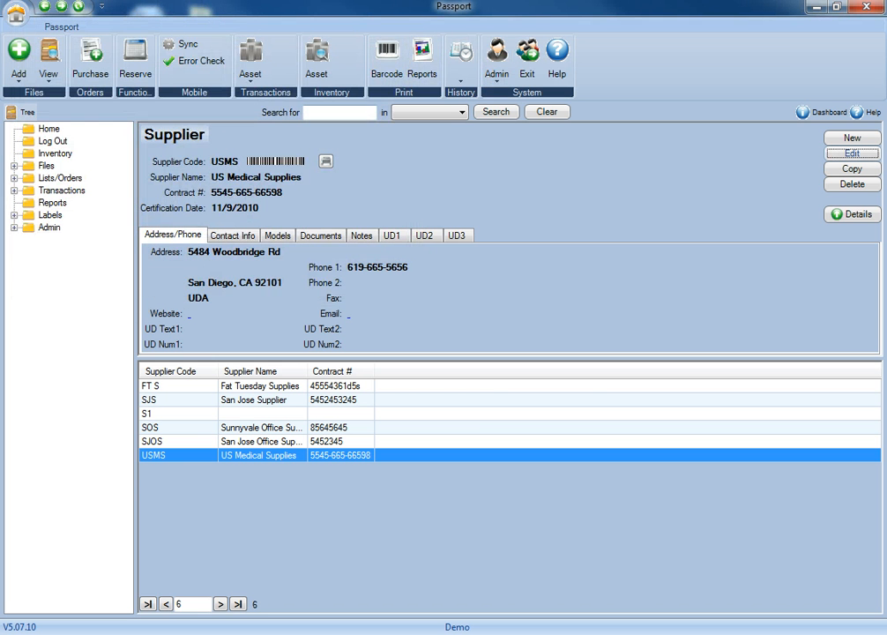
Search Field Control for UD Text1 in Current Text on the Supplier form and select the UD Text1 entry
{"action": "left_click", "coordinate": [13, 227]}
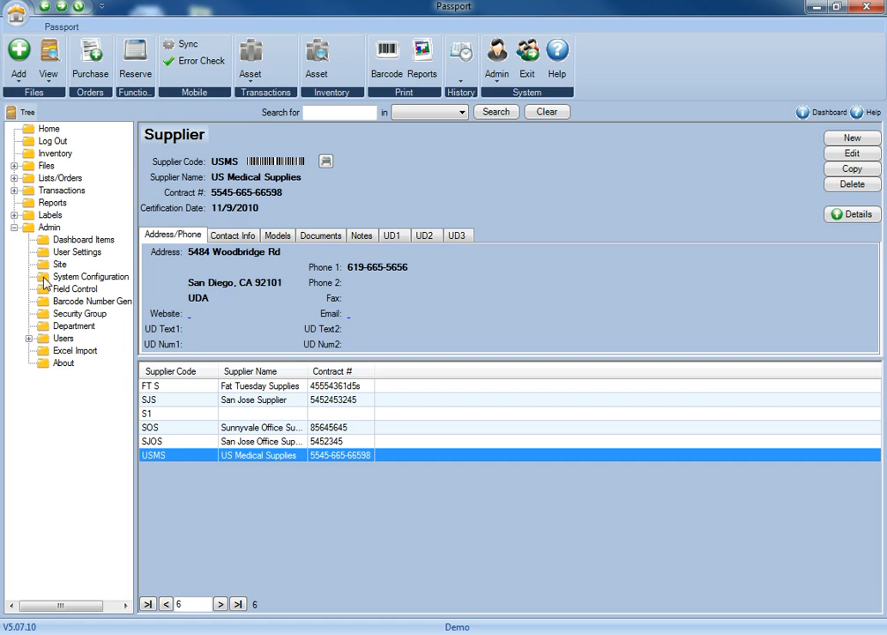
{"action": "left_click", "coordinate": [84, 288]}
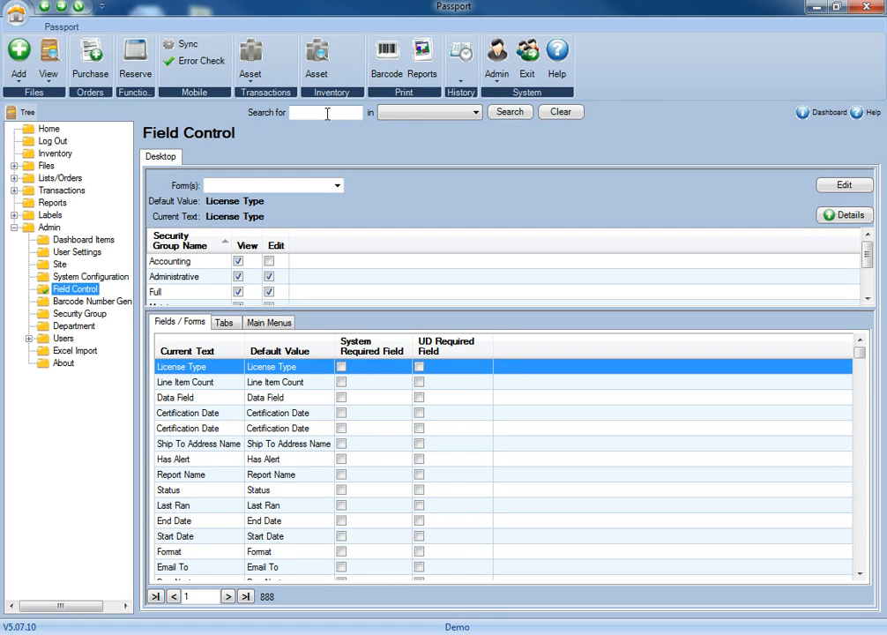
{"action": "left_click", "coordinate": [327, 114]}
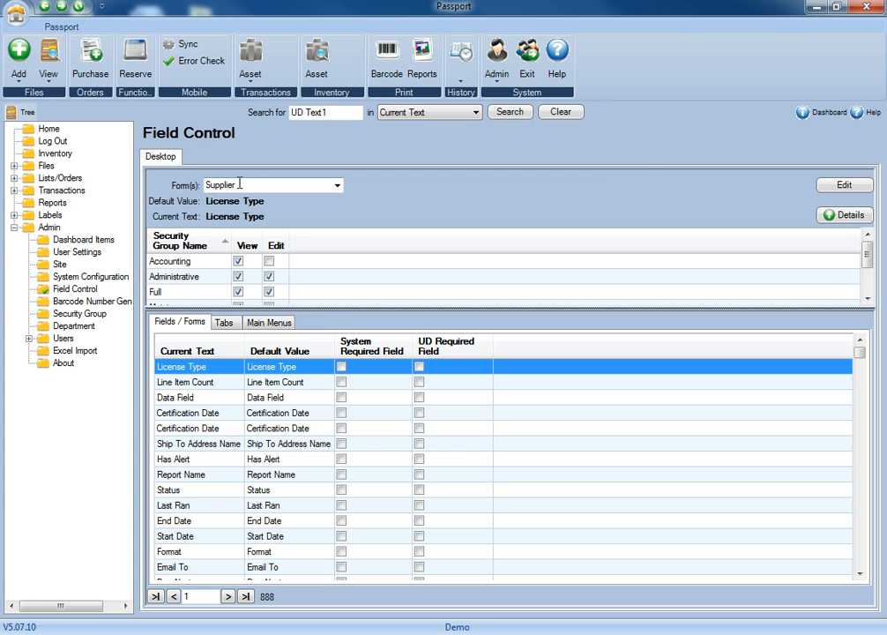
{"action": "left_click", "coordinate": [511, 113]}
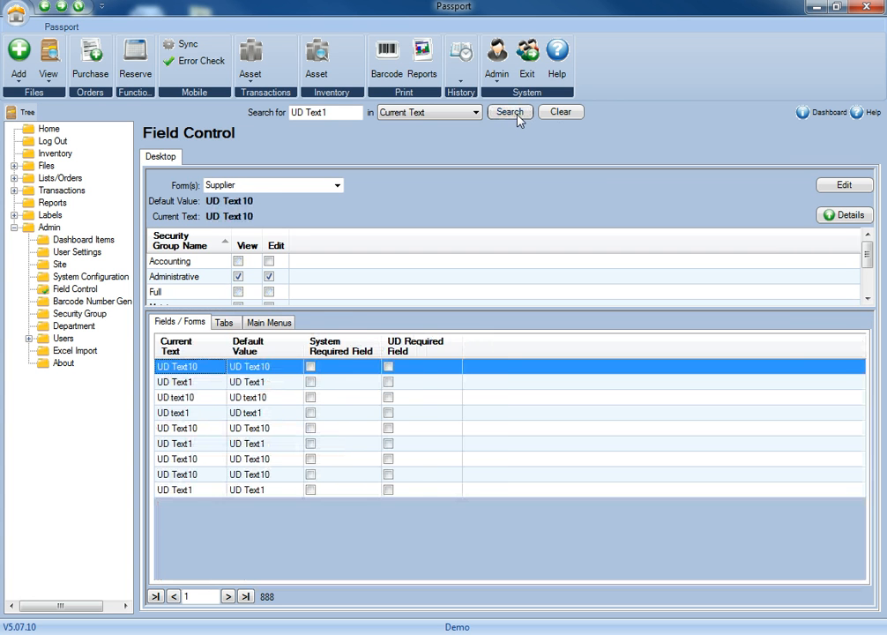
{"action": "left_click", "coordinate": [180, 382]}
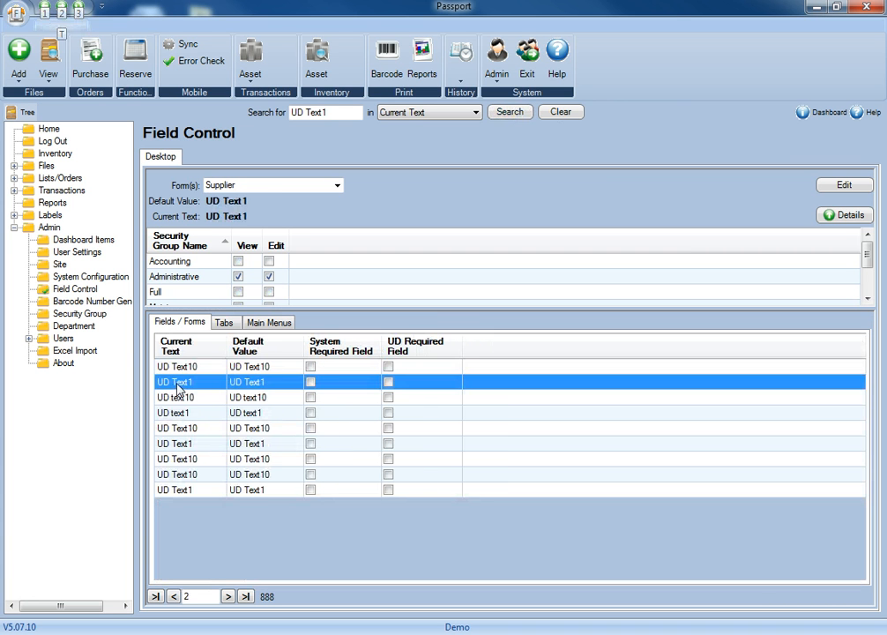
Edit the selected UD Text1 field, entering County as its new text and confirming it
{"action": "left_click", "coordinate": [847, 187]}
{"action": "left_click", "coordinate": [174, 106]}
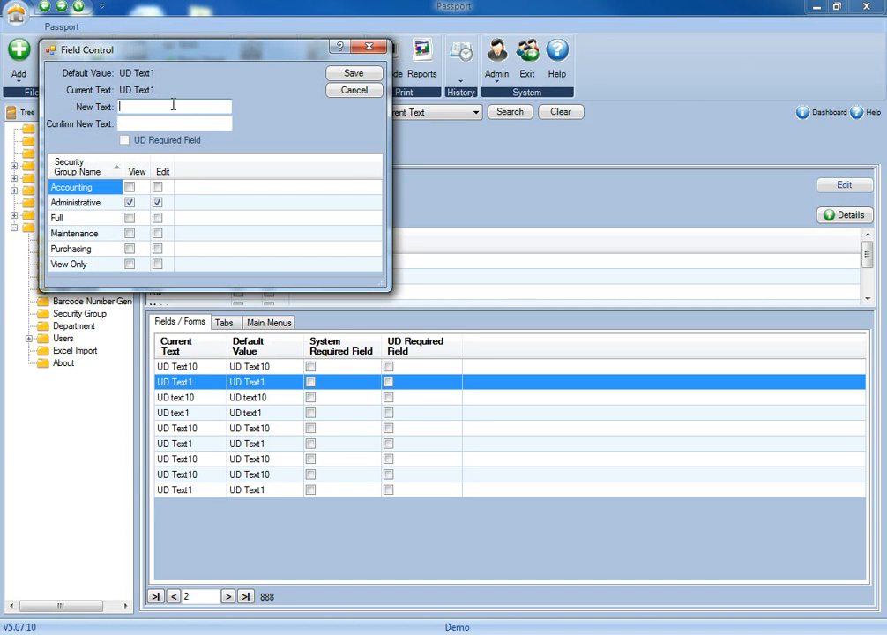
{"action": "type", "text": "County"}
{"action": "left_click", "coordinate": [159, 122]}
{"action": "type", "text": "County"}
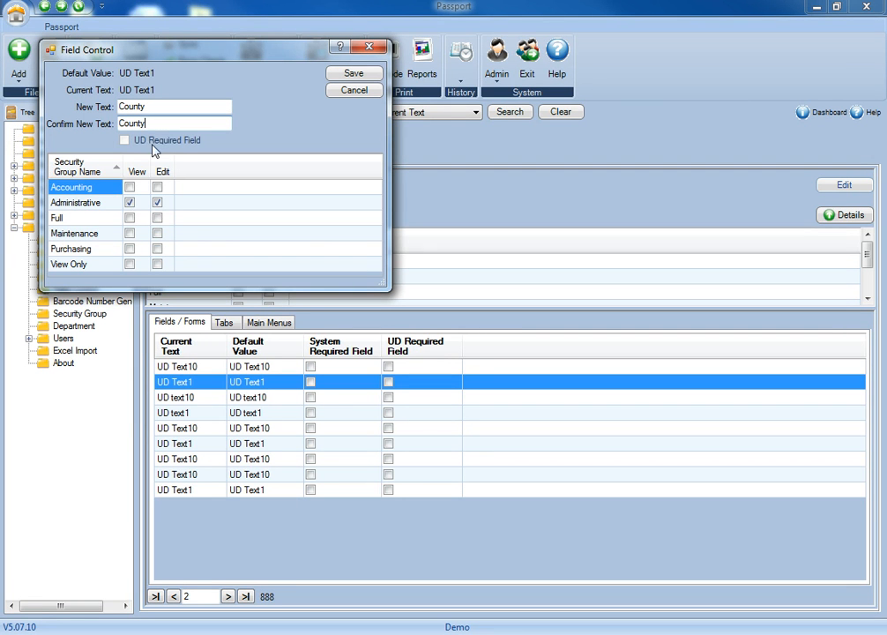
Grant the Full, Maintenance and Accounting security groups view and edit rights to the field, then save and confirm the change
{"action": "left_click", "coordinate": [130, 218]}
{"action": "left_click", "coordinate": [158, 218]}
{"action": "left_click", "coordinate": [130, 233]}
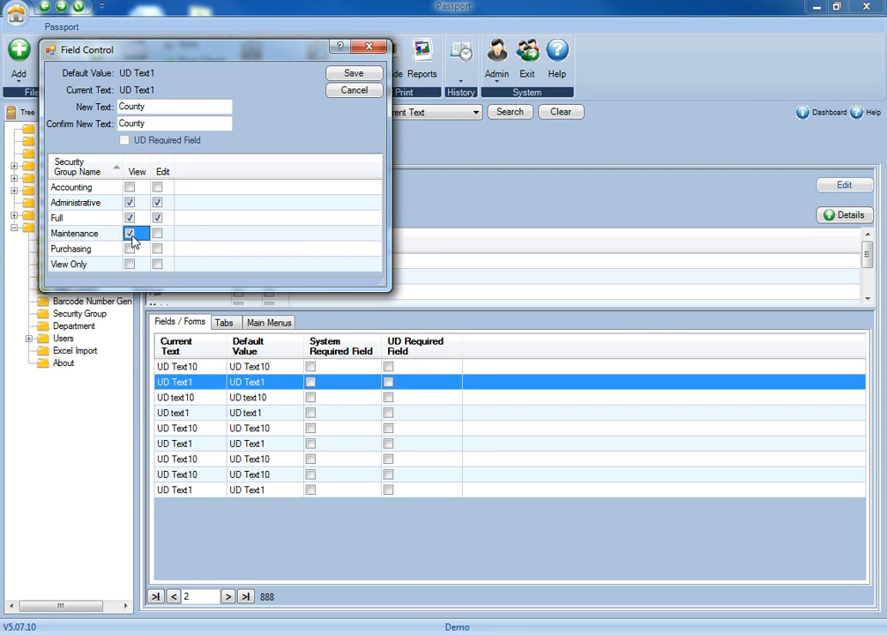
{"action": "left_click", "coordinate": [158, 233]}
{"action": "left_click", "coordinate": [158, 187]}
{"action": "left_click", "coordinate": [130, 187]}
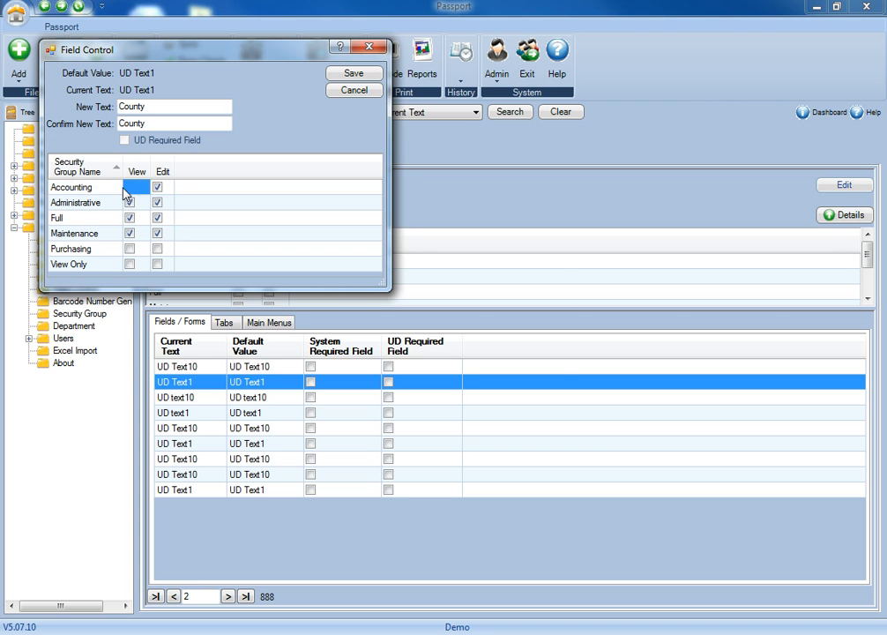
{"action": "left_click", "coordinate": [357, 75]}
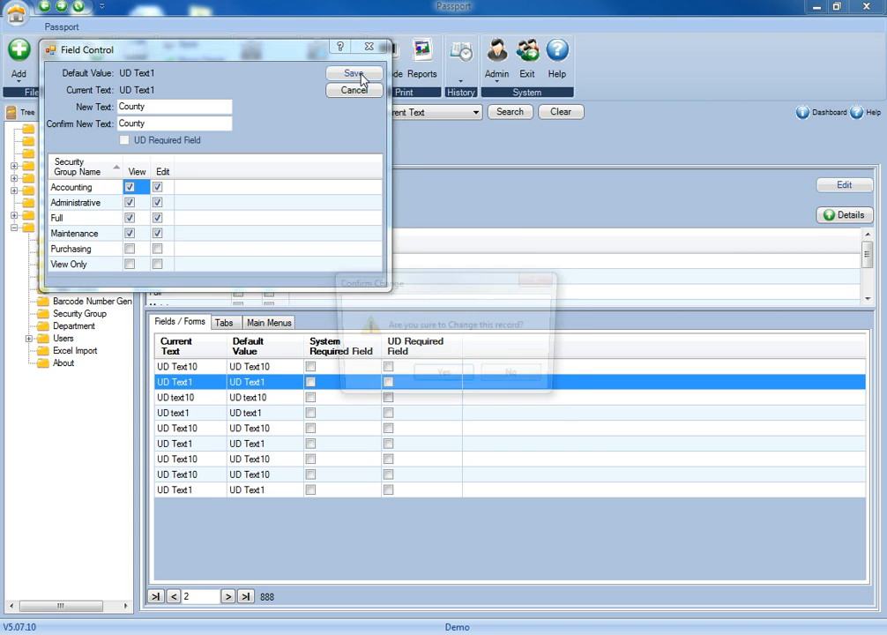
{"action": "left_click", "coordinate": [450, 381]}
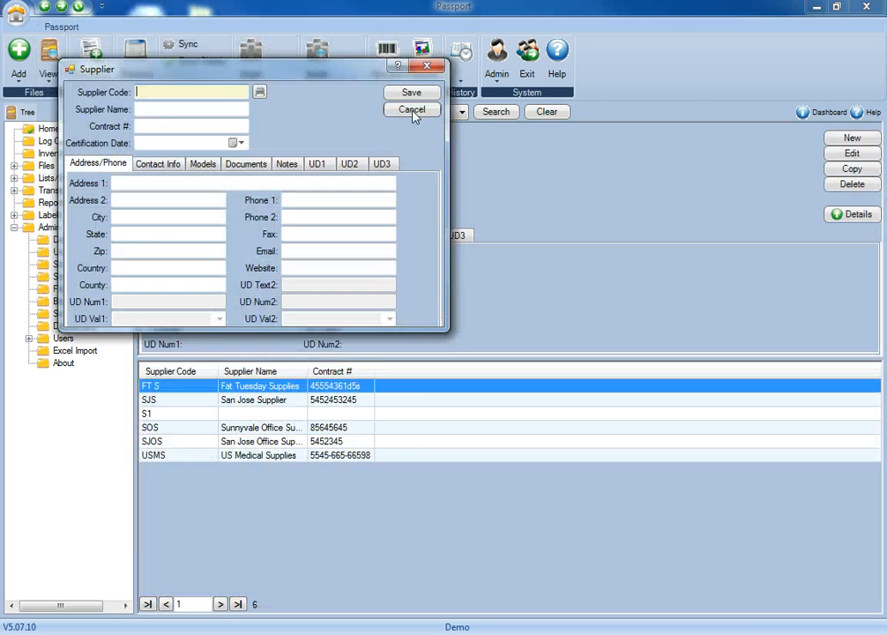
Check the County field in the address section of a blank supplier form, reopening the form from the home screen
{"action": "left_click", "coordinate": [117, 284]}
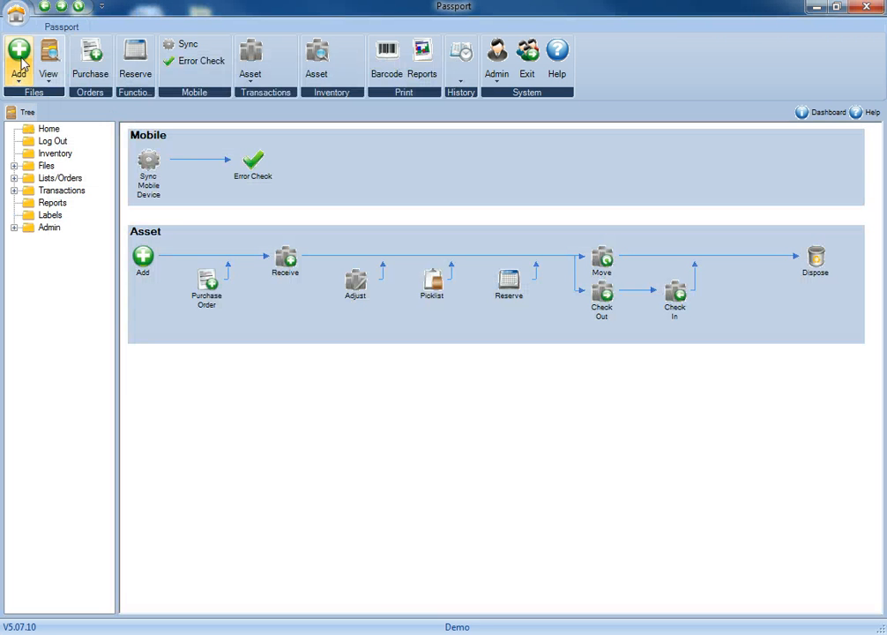
{"action": "left_click", "coordinate": [21, 62]}
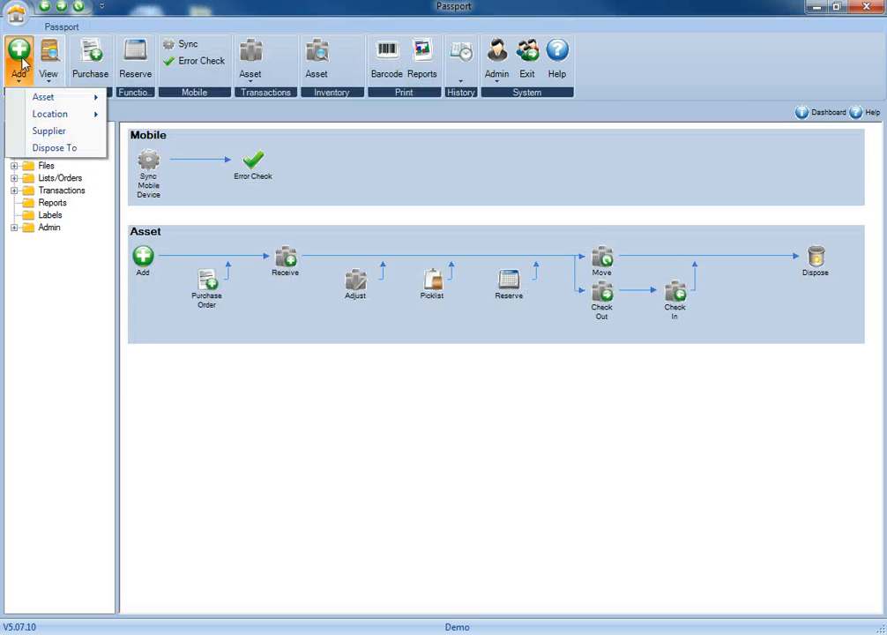
{"action": "left_click", "coordinate": [42, 132]}
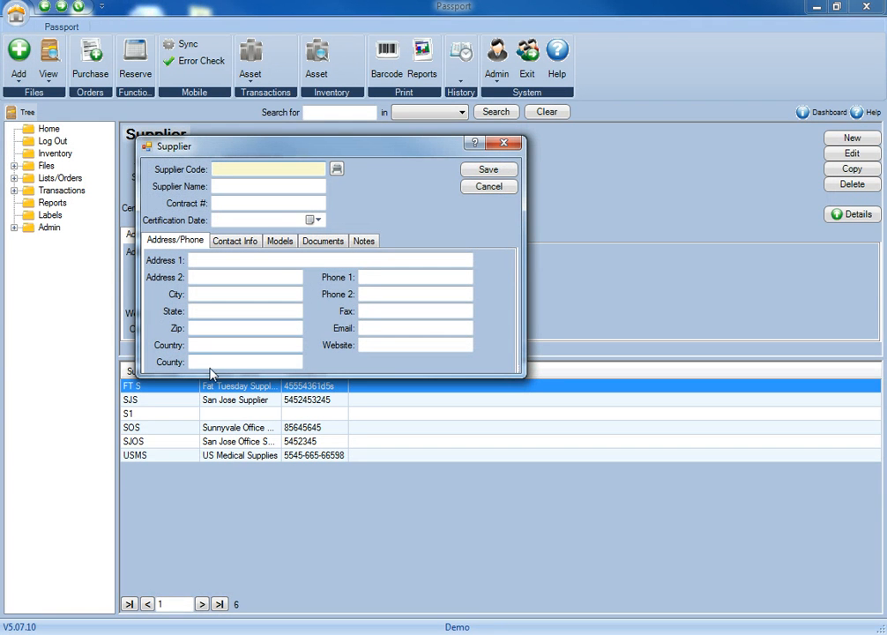
{"action": "left_click", "coordinate": [211, 361]}
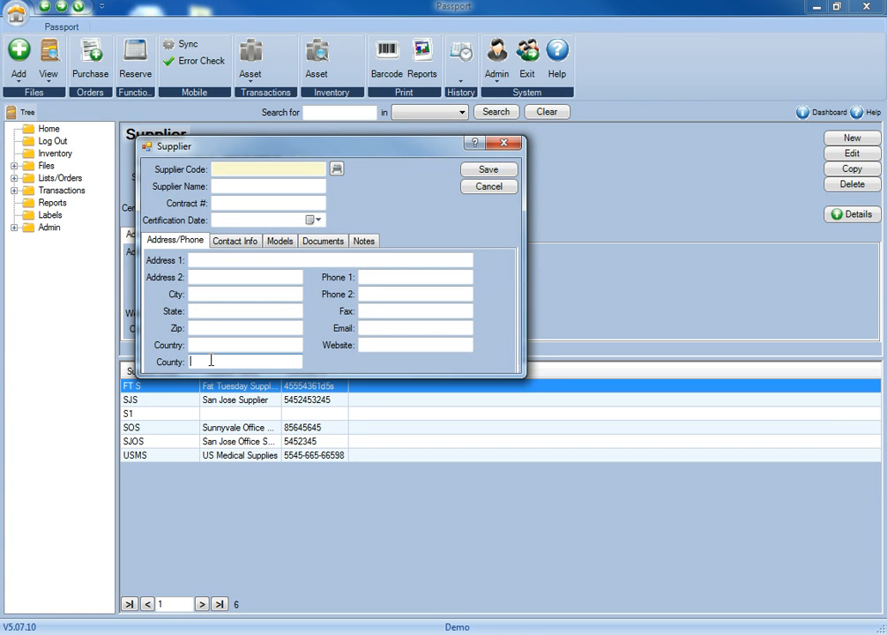